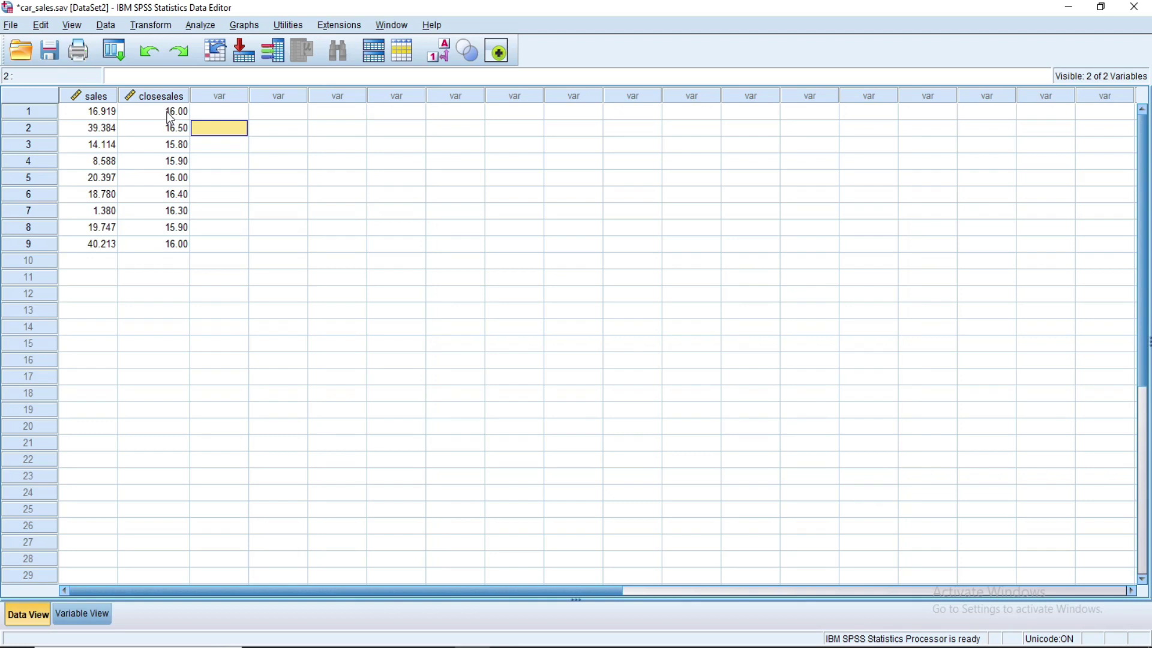
# Step: Start a Frequencies analysis and include both Sales in thousands and closesales as its variables
pyautogui.click(204, 30)
pyautogui.moveTo(243, 66)
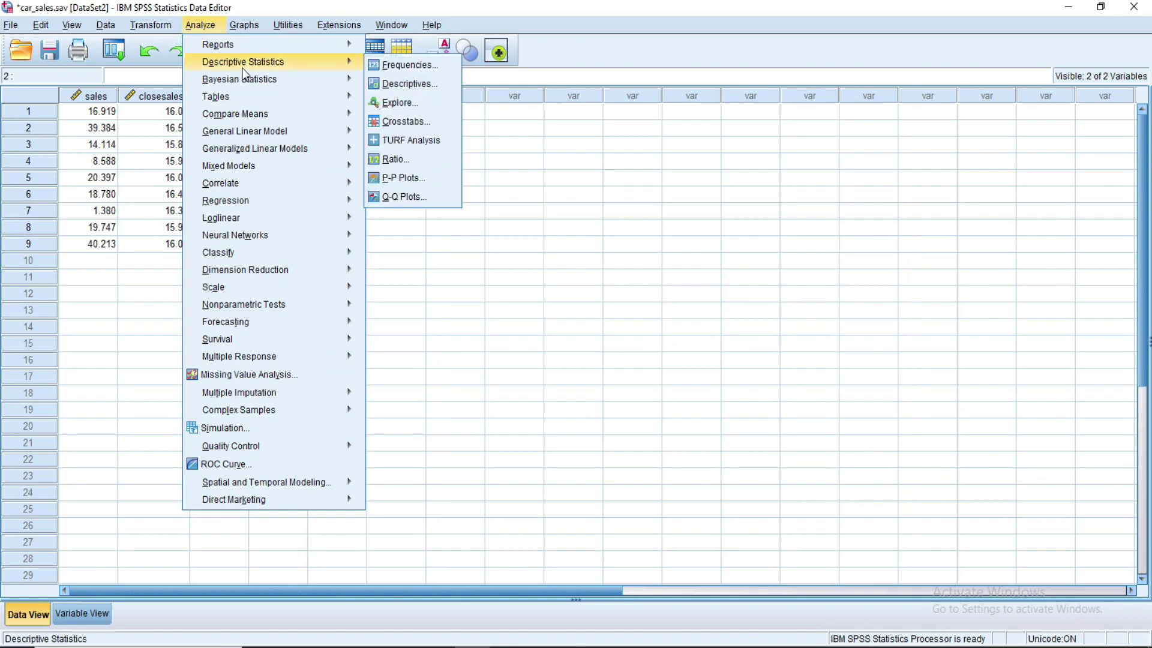
pyautogui.click(401, 66)
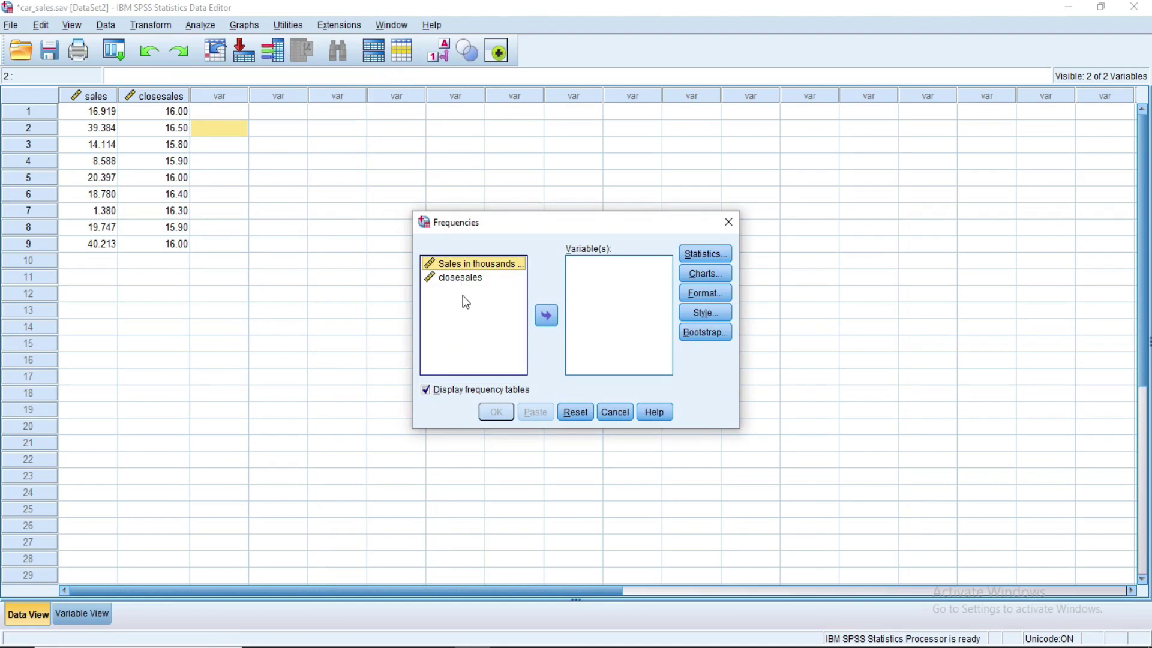
pyautogui.click(462, 296)
pyautogui.hotkey('ctrl', 'a')
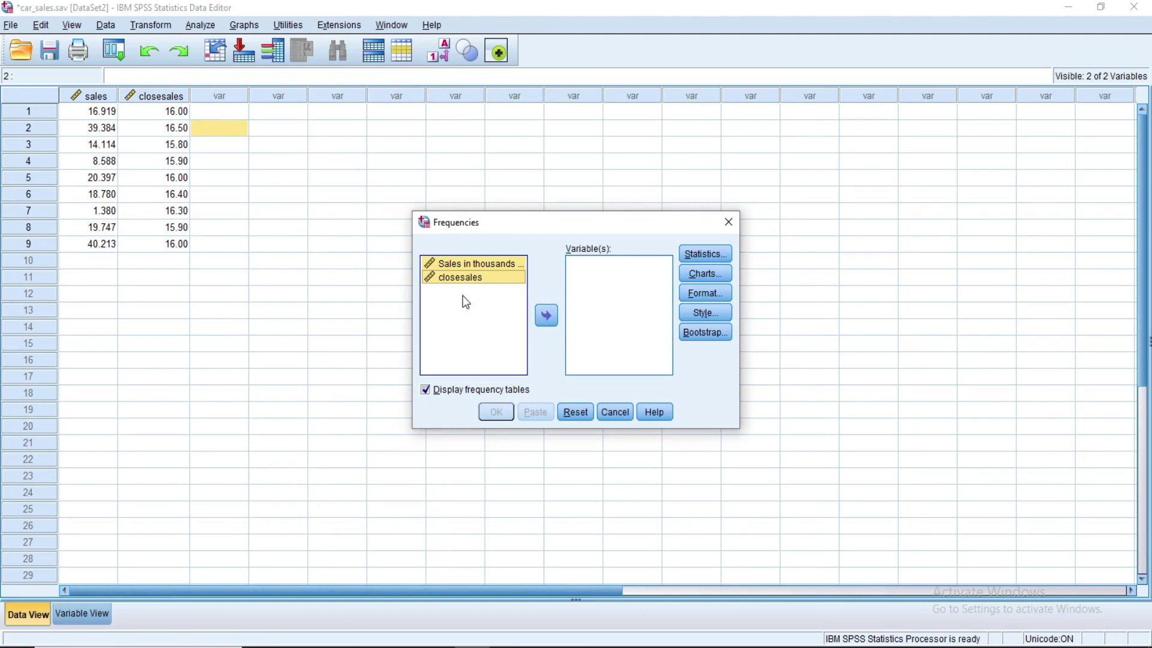
pyautogui.click(546, 315)
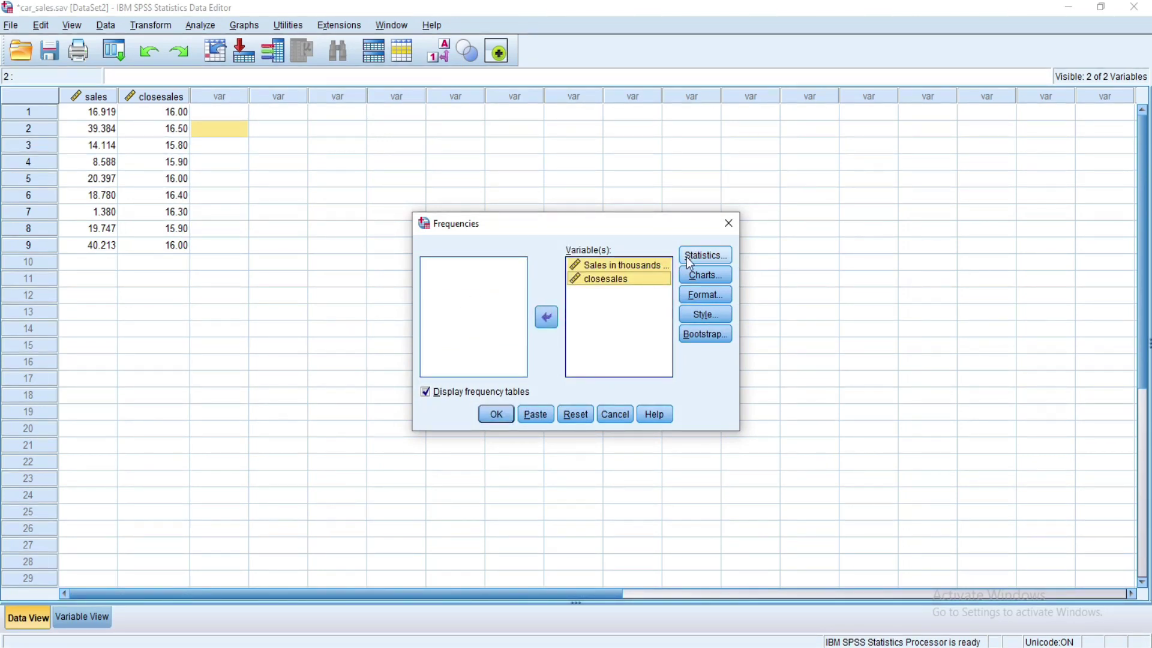
# Step: Request the mean, standard deviation, quartiles and the 100th percentile as statistics for the Frequencies analysis
pyautogui.click(693, 261)
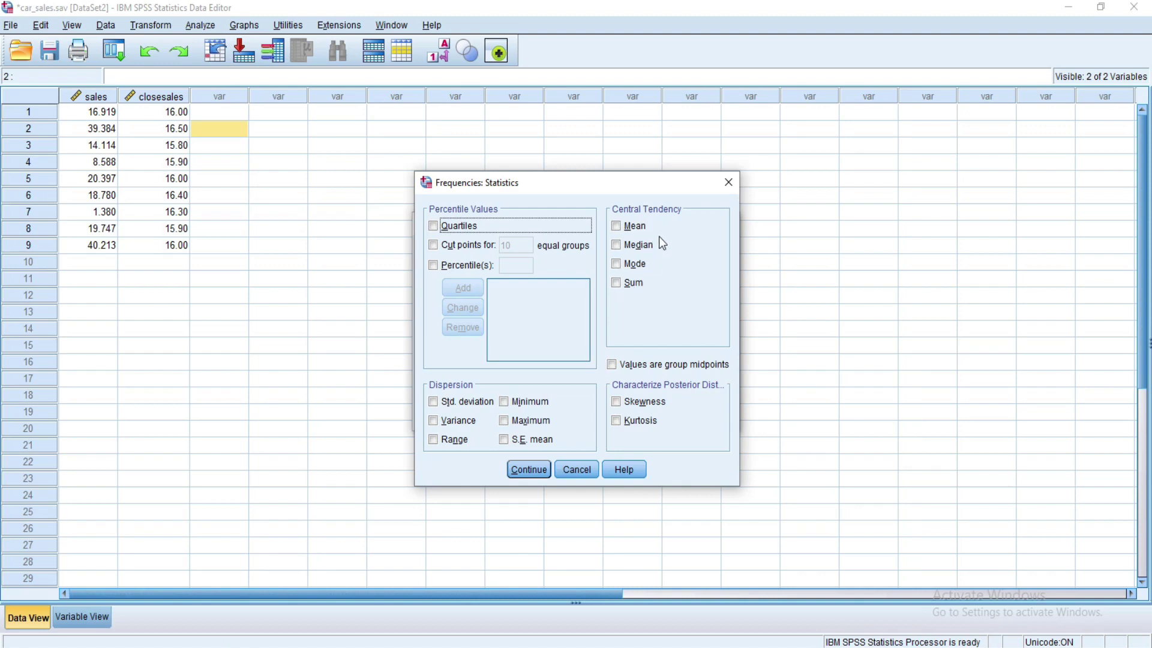
pyautogui.click(617, 229)
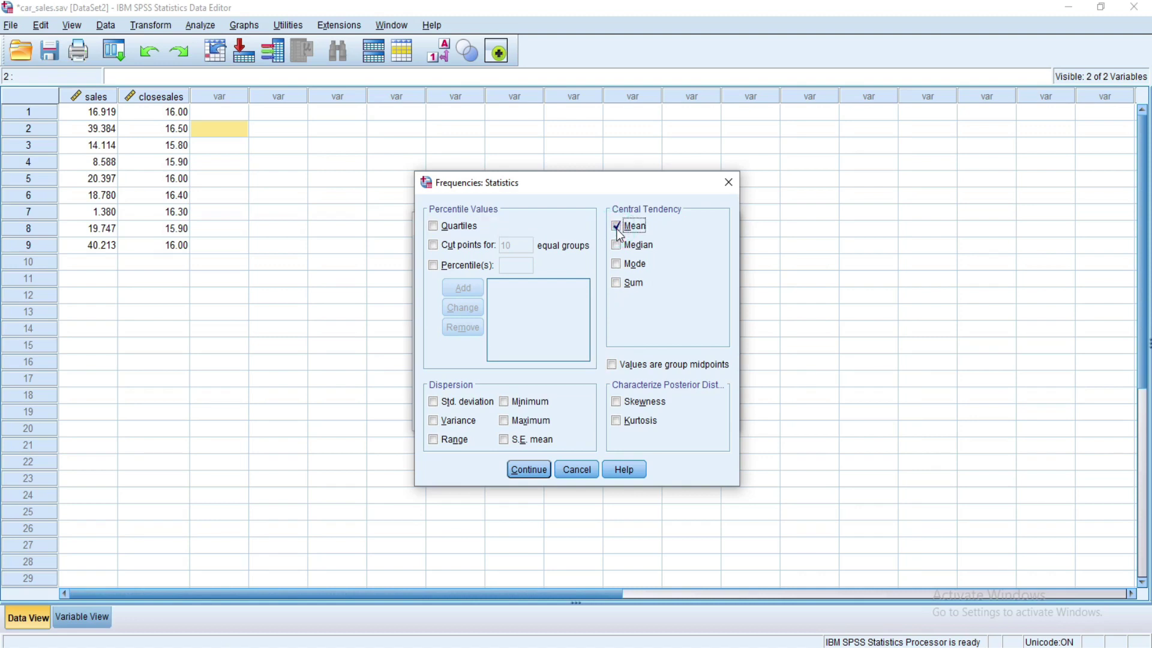
pyautogui.click(434, 403)
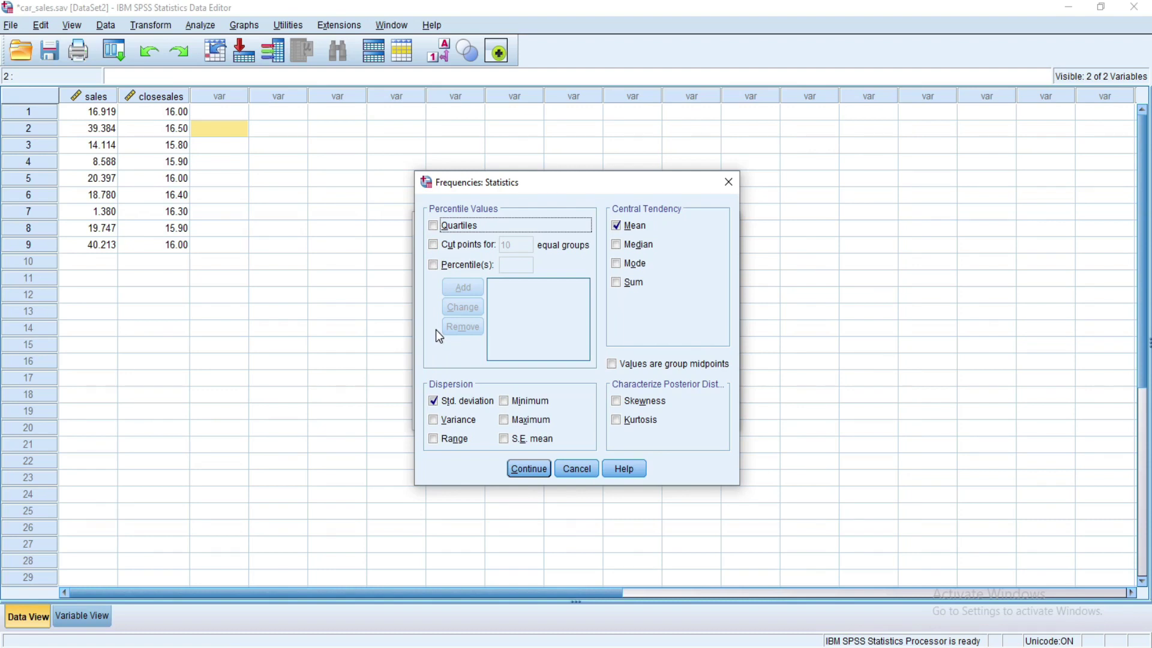
pyautogui.click(433, 226)
pyautogui.click(433, 265)
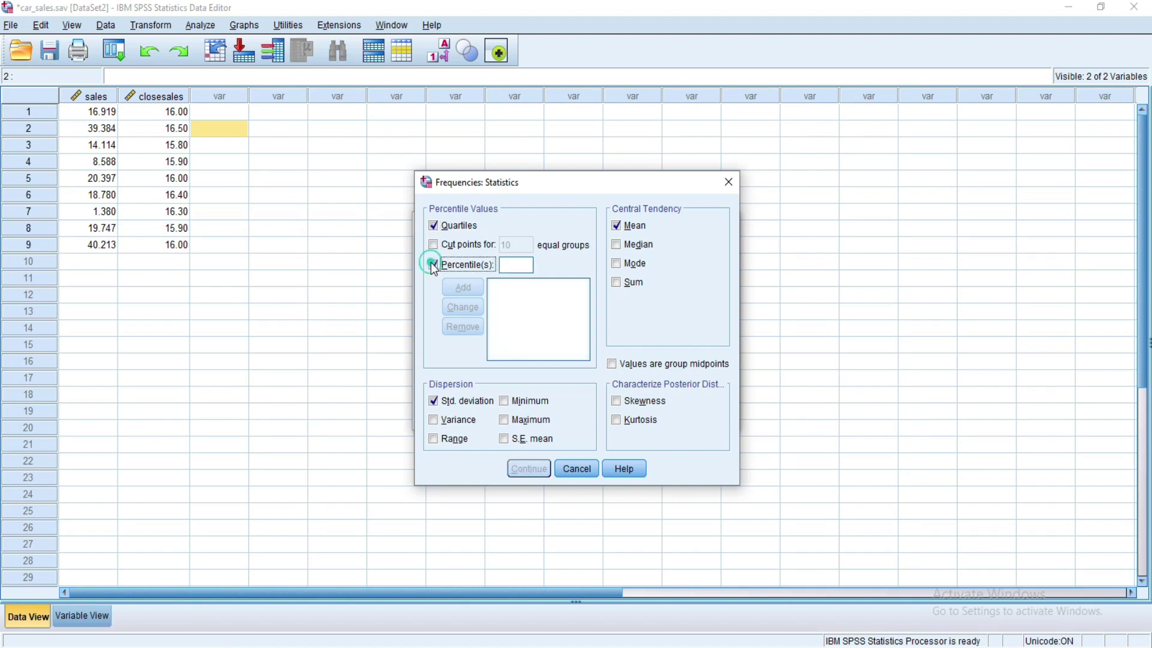
pyautogui.click(508, 266)
pyautogui.write('100')
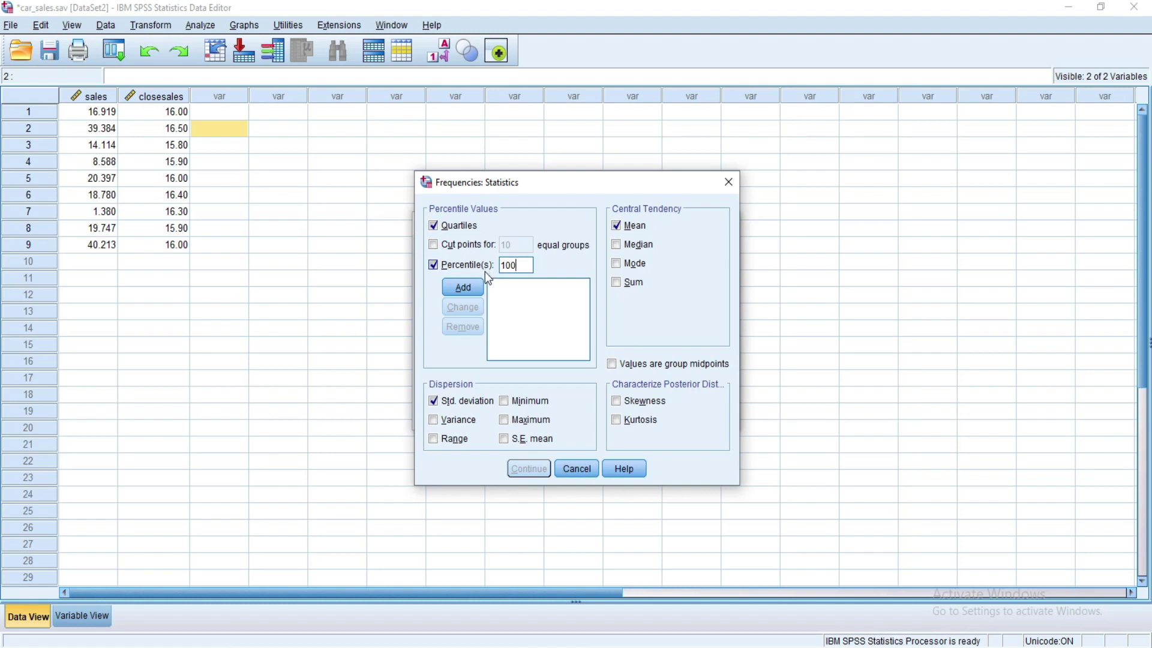
pyautogui.click(471, 288)
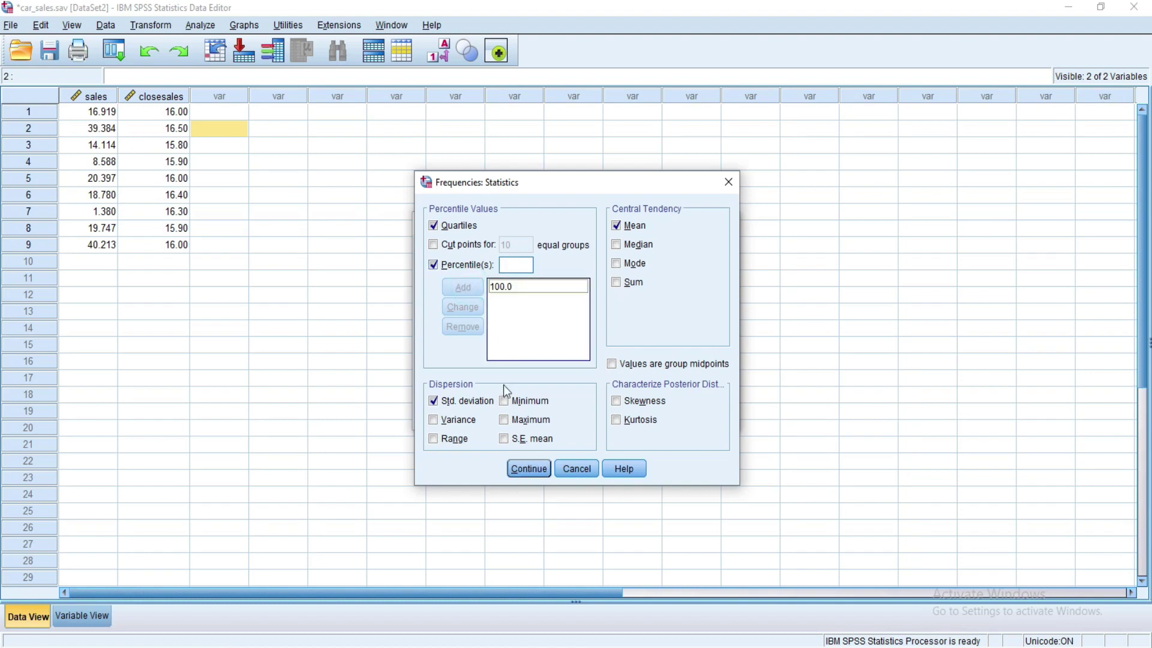
pyautogui.click(529, 470)
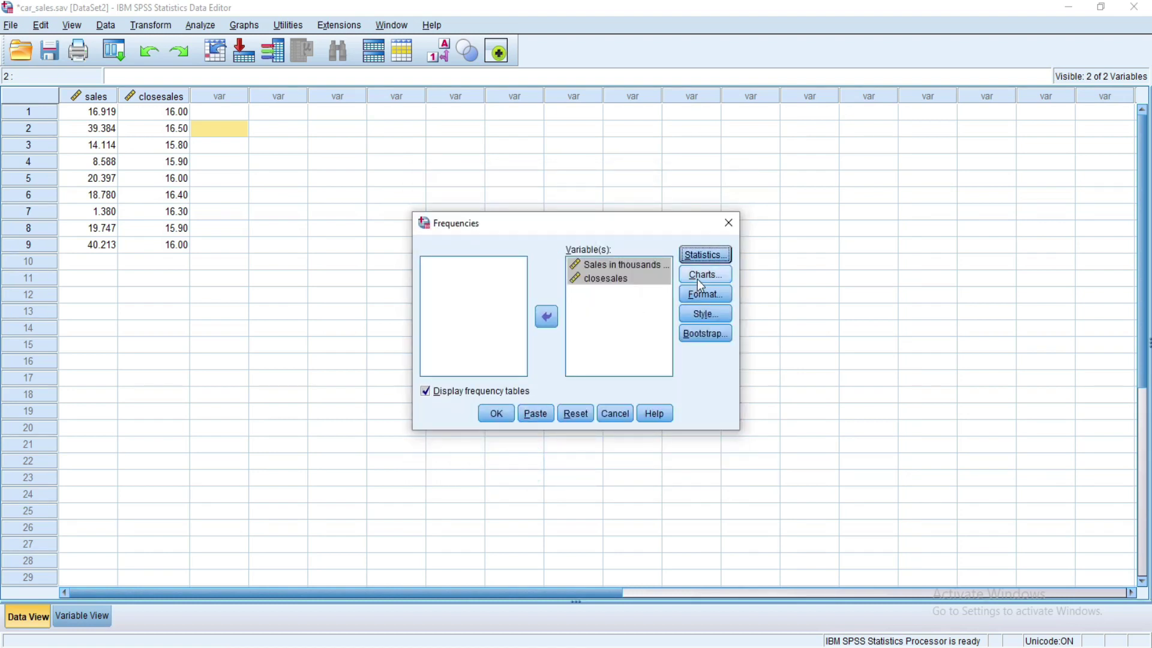
# Step: Set the Frequencies charts to histograms with a normal curve shown
pyautogui.click(700, 279)
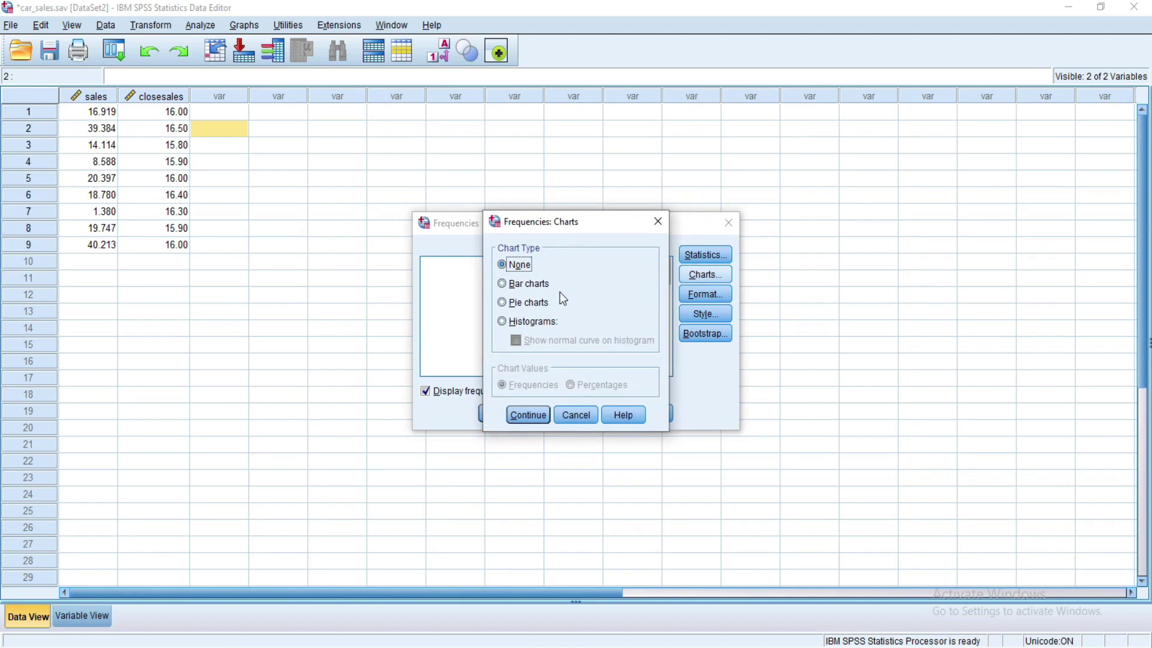
pyautogui.click(502, 322)
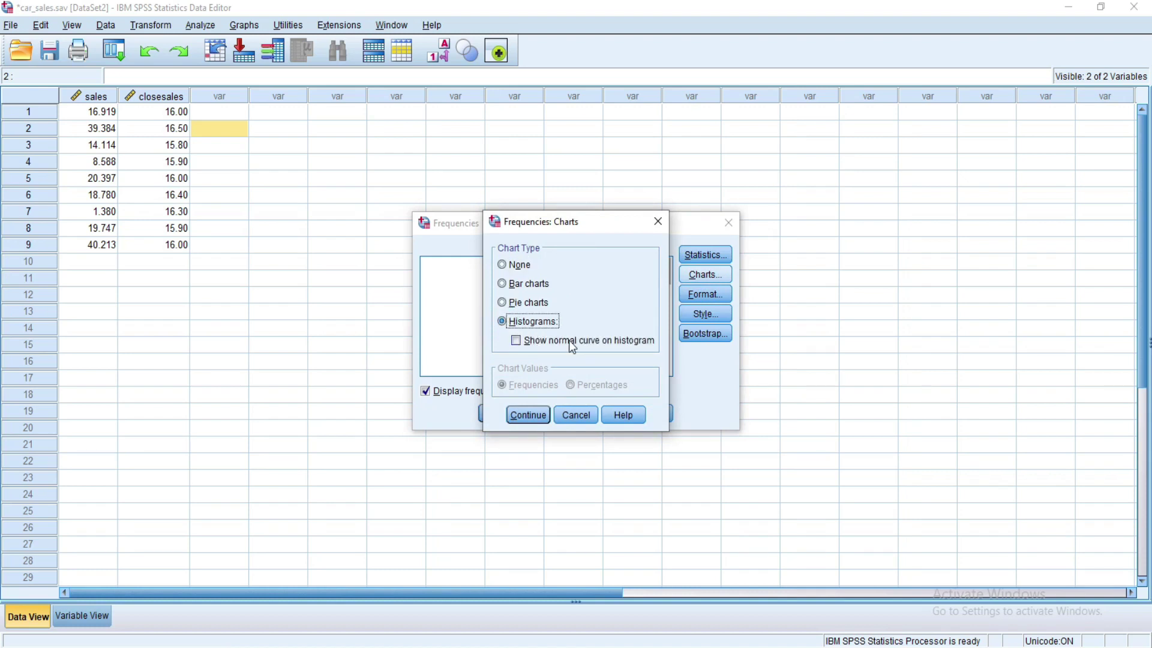
pyautogui.click(517, 340)
pyautogui.click(526, 416)
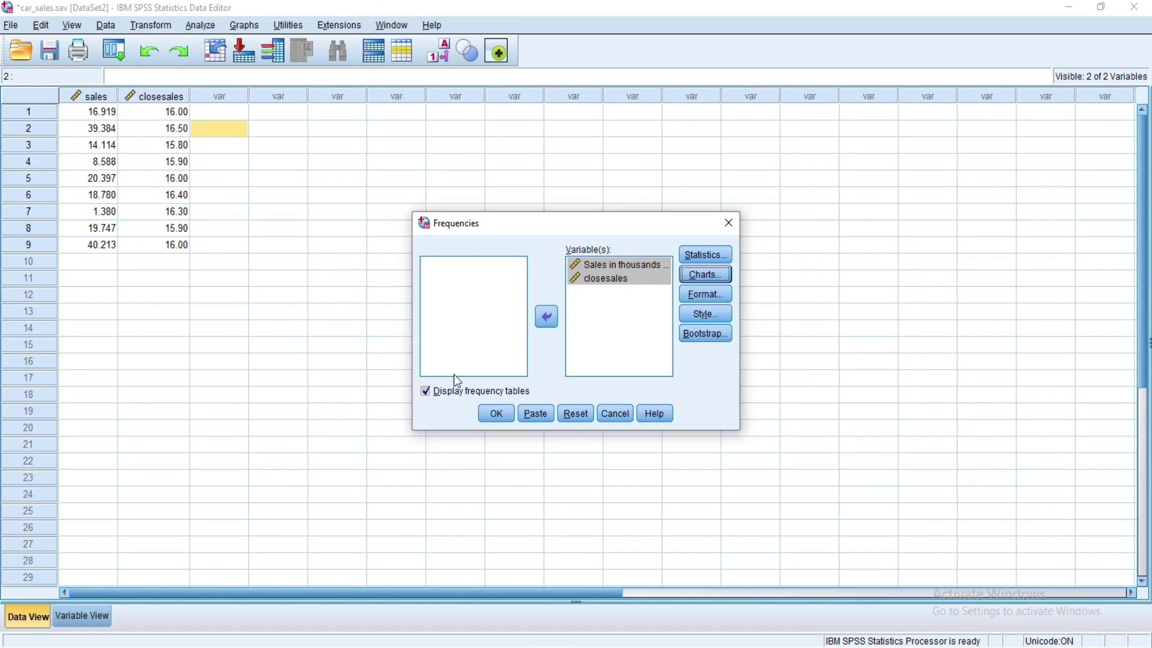
# Step: Run the Frequencies analysis without frequency tables and look through the resulting statistics and histograms
pyautogui.click(427, 392)
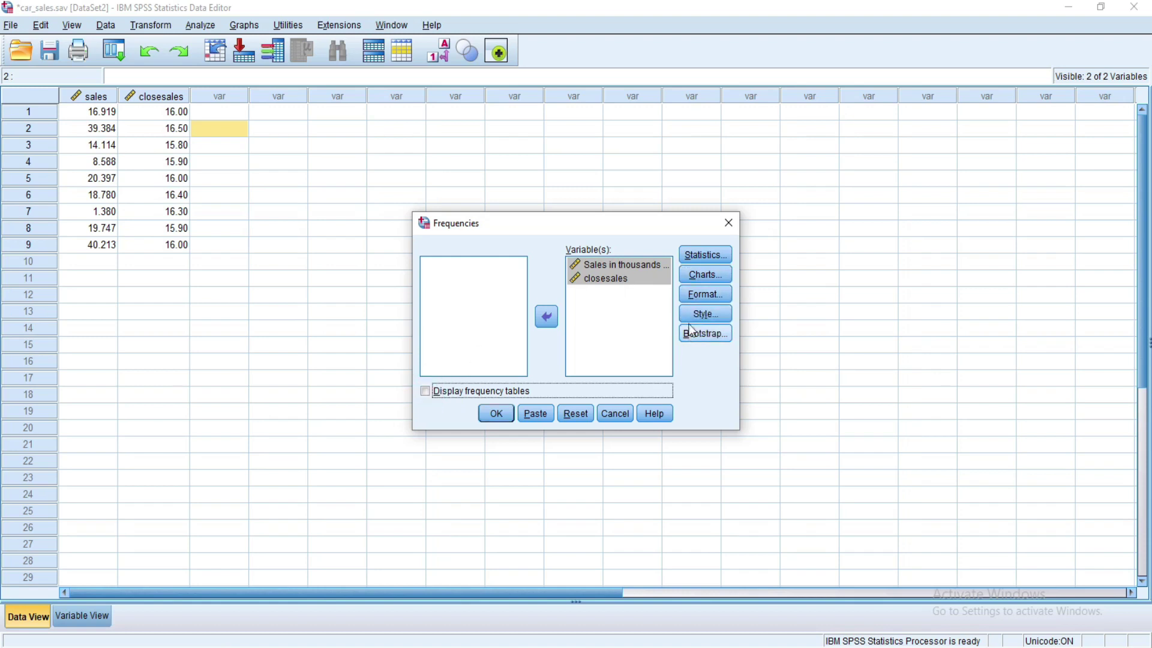
pyautogui.click(497, 414)
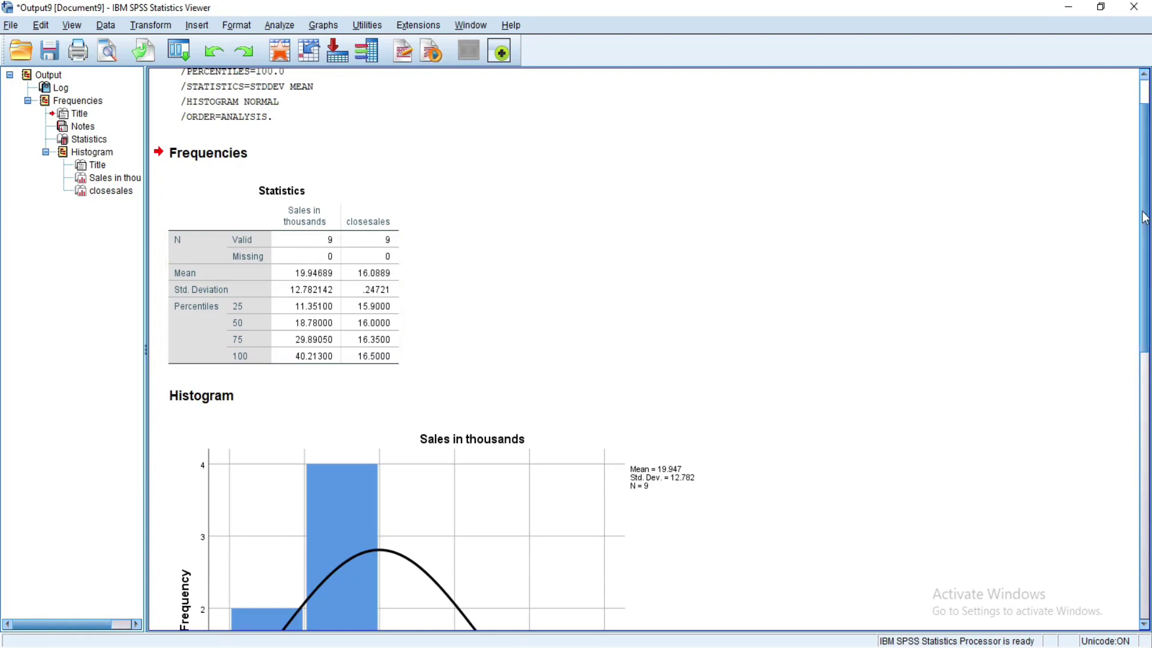
pyautogui.moveTo(1146, 217); pyautogui.dragTo(1146, 384)
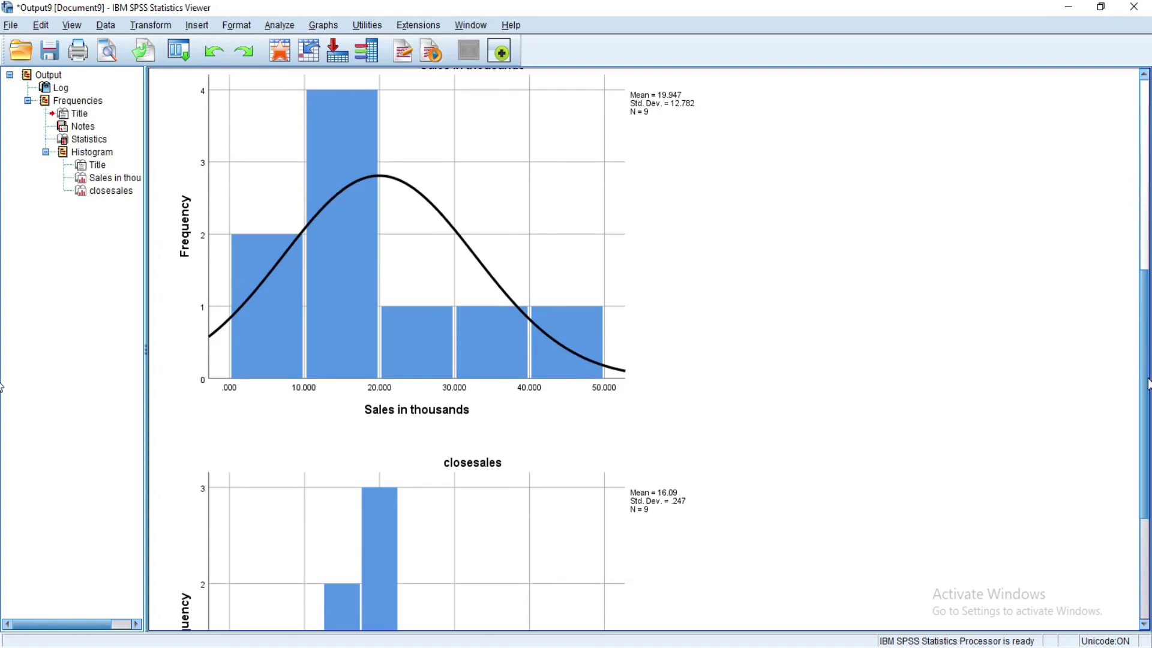
pyautogui.scroll(1, 1146, 309)
pyautogui.scroll(5, 1146, 309)
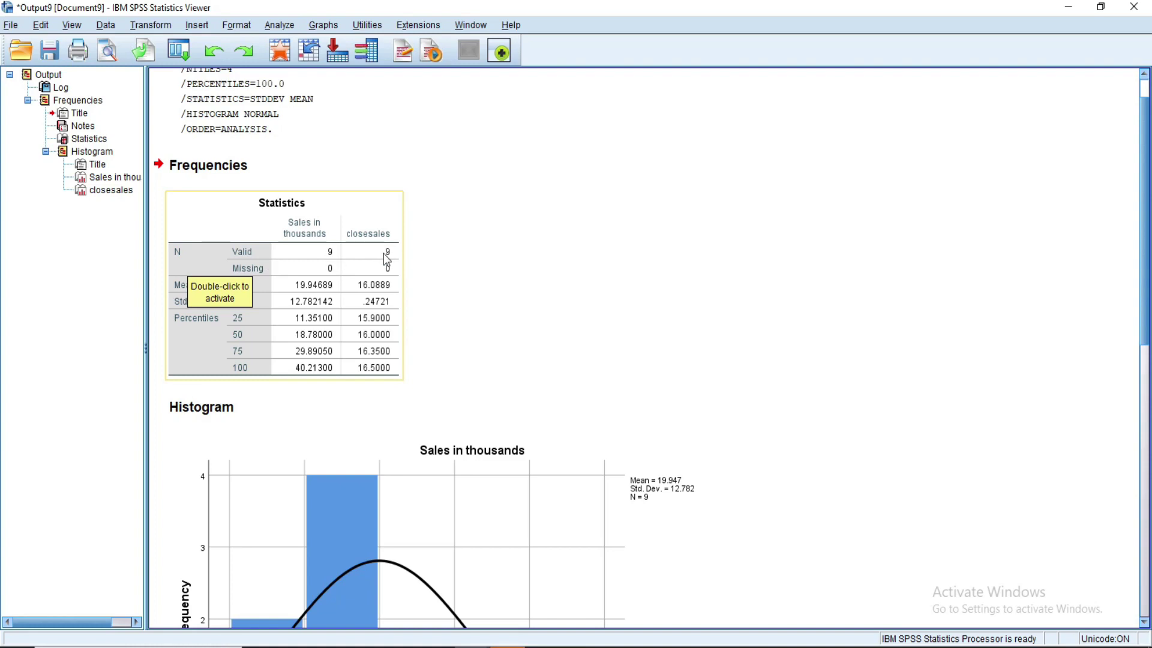
# Step: Compare the sales and closesales data columns with their means and standard deviations in the Statistics output table
pyautogui.click(508, 646)
pyautogui.click(407, 611)
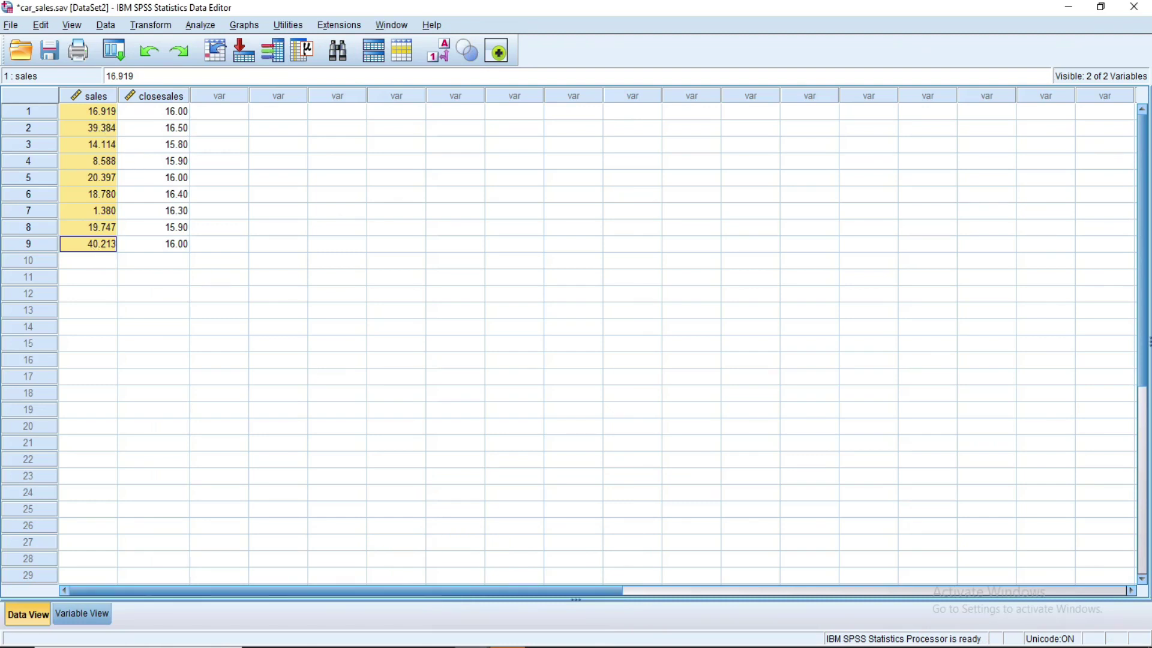
pyautogui.moveTo(474, 646)
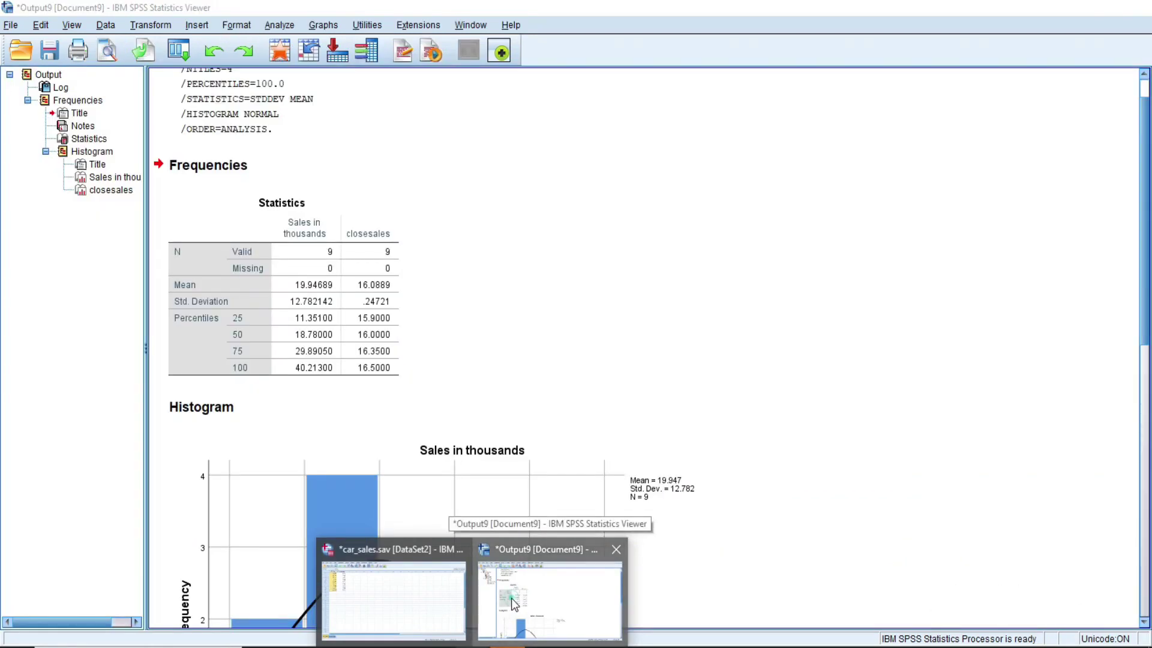
pyautogui.click(513, 604)
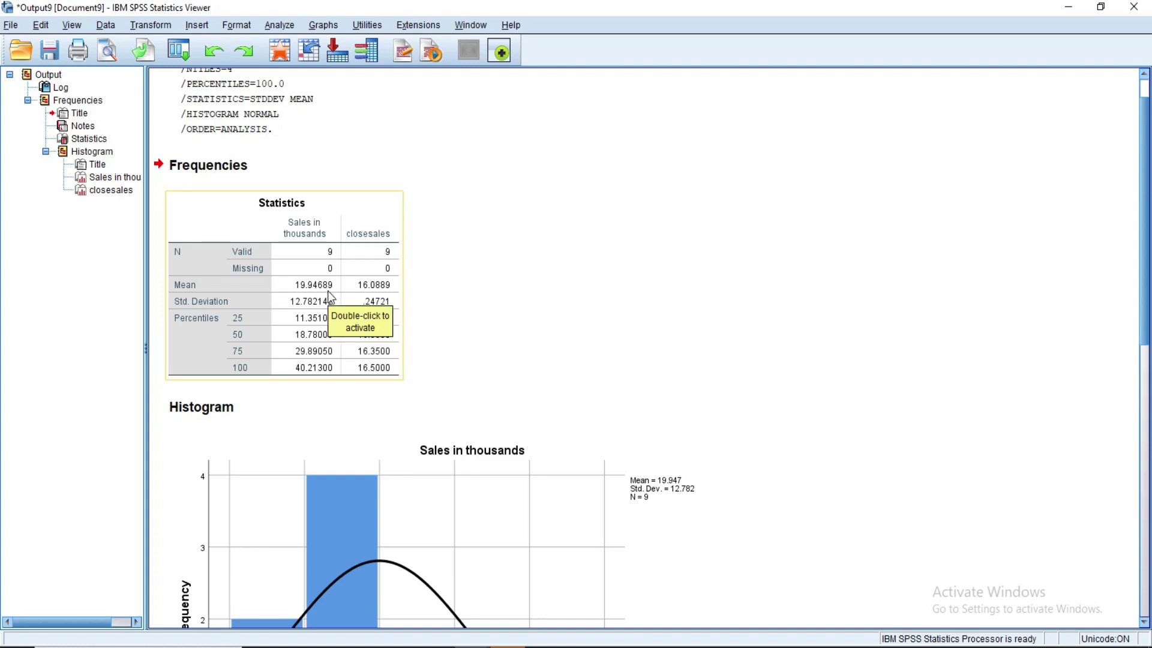
pyautogui.click(445, 391)
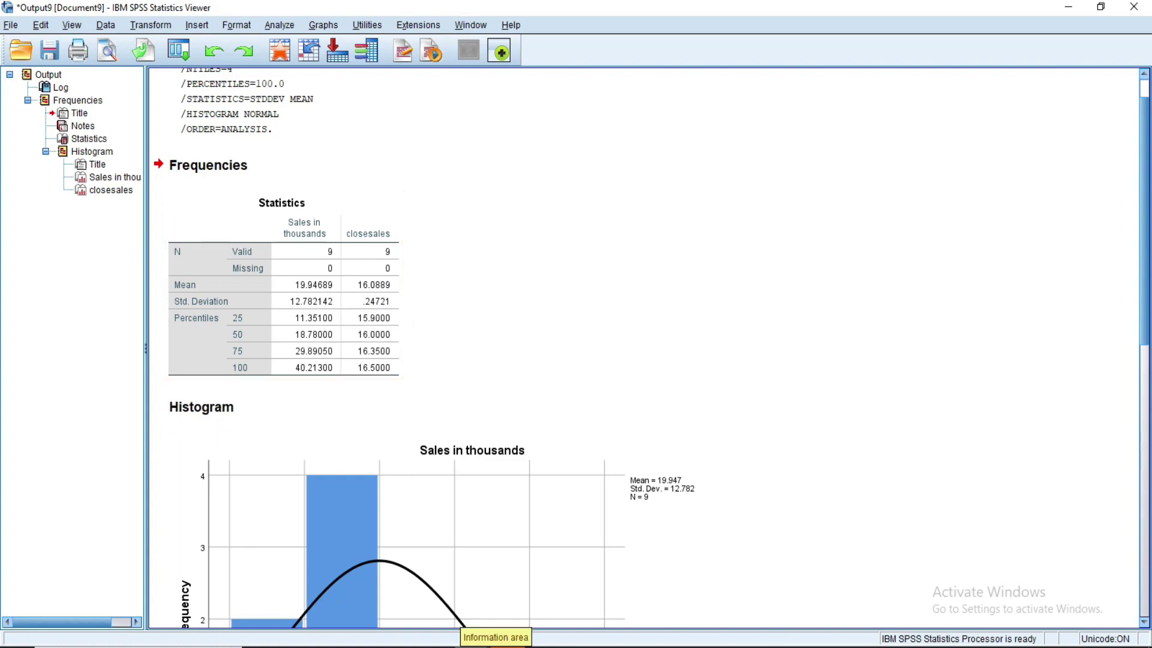
pyautogui.moveTo(469, 645)
pyautogui.click(438, 592)
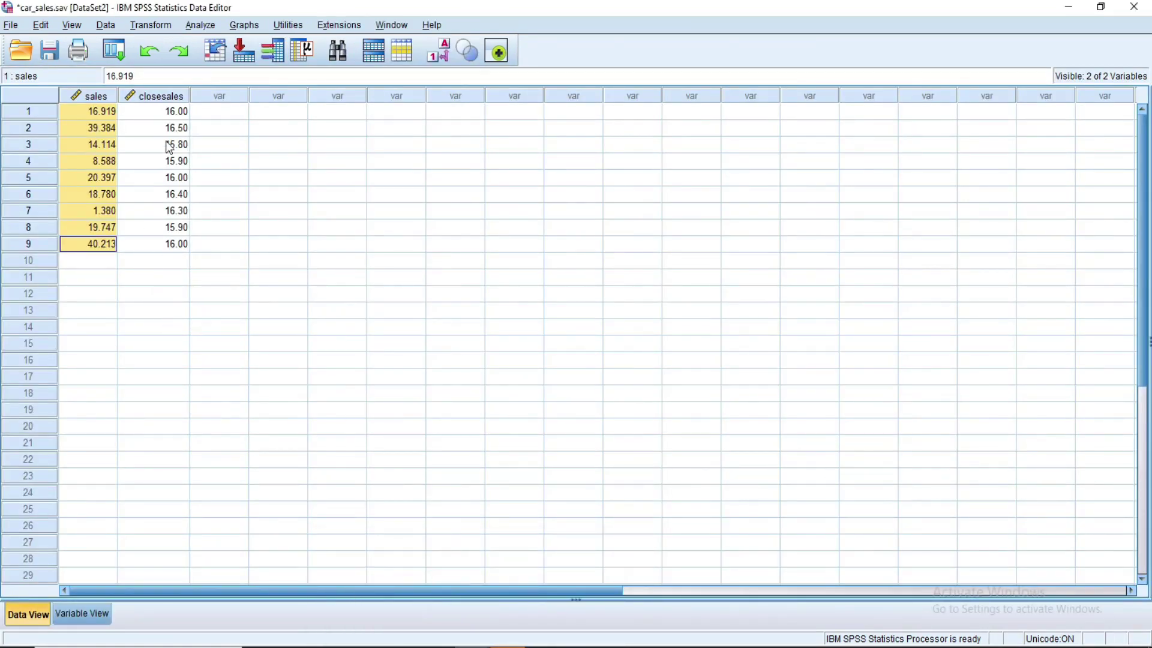
pyautogui.click(174, 99)
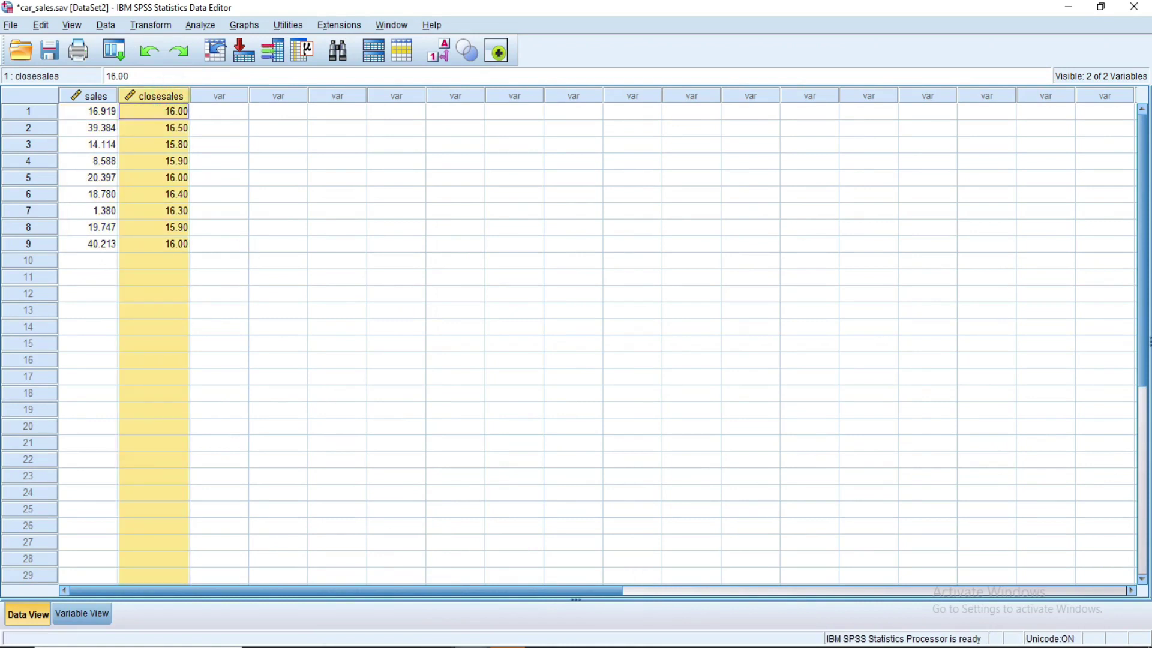
pyautogui.moveTo(474, 645)
pyautogui.click(496, 589)
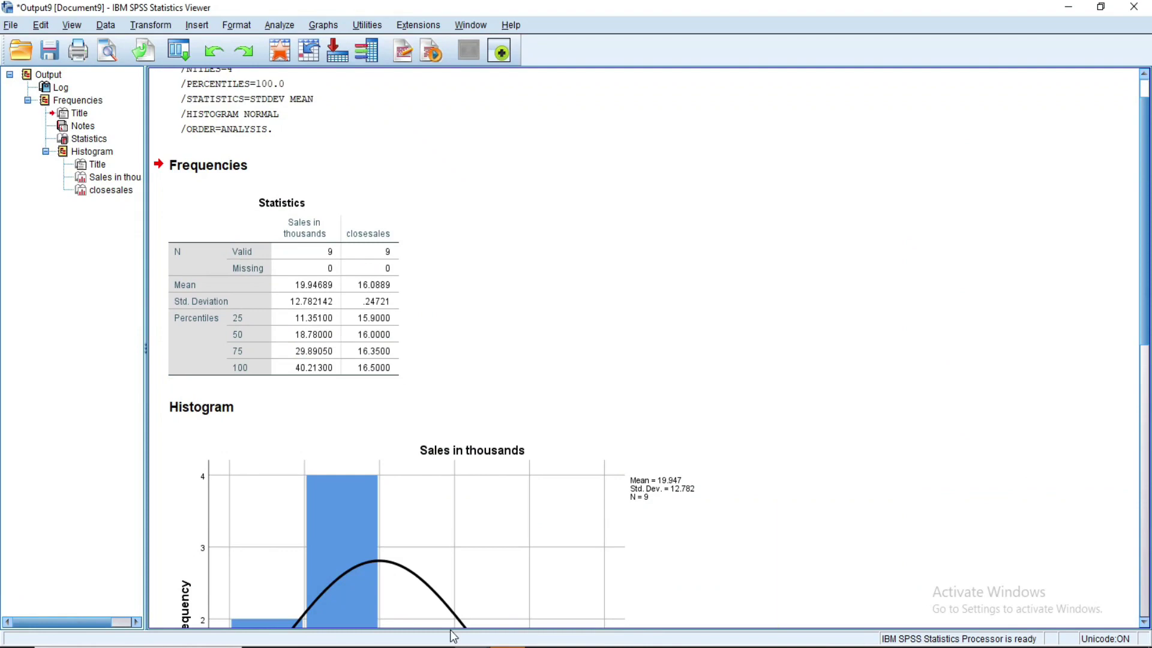
# Step: Examine how the individual closesales and sales values spread around their means, checking them against the output's standard deviations
pyautogui.moveTo(468, 642)
pyautogui.click(432, 578)
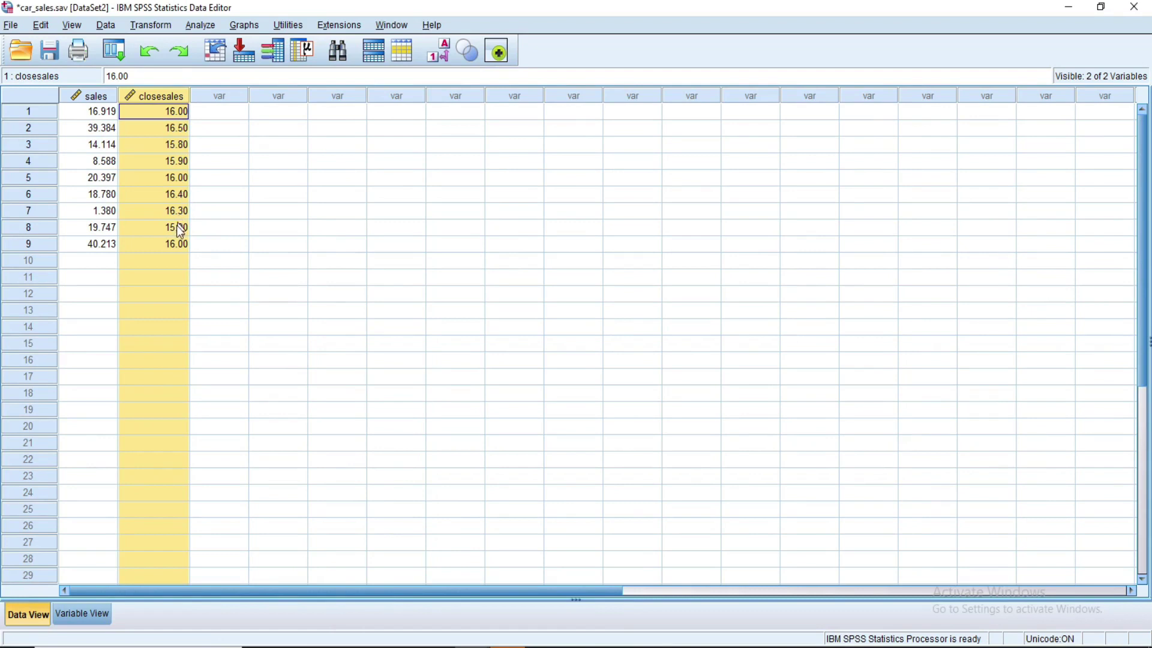
pyautogui.click(197, 128)
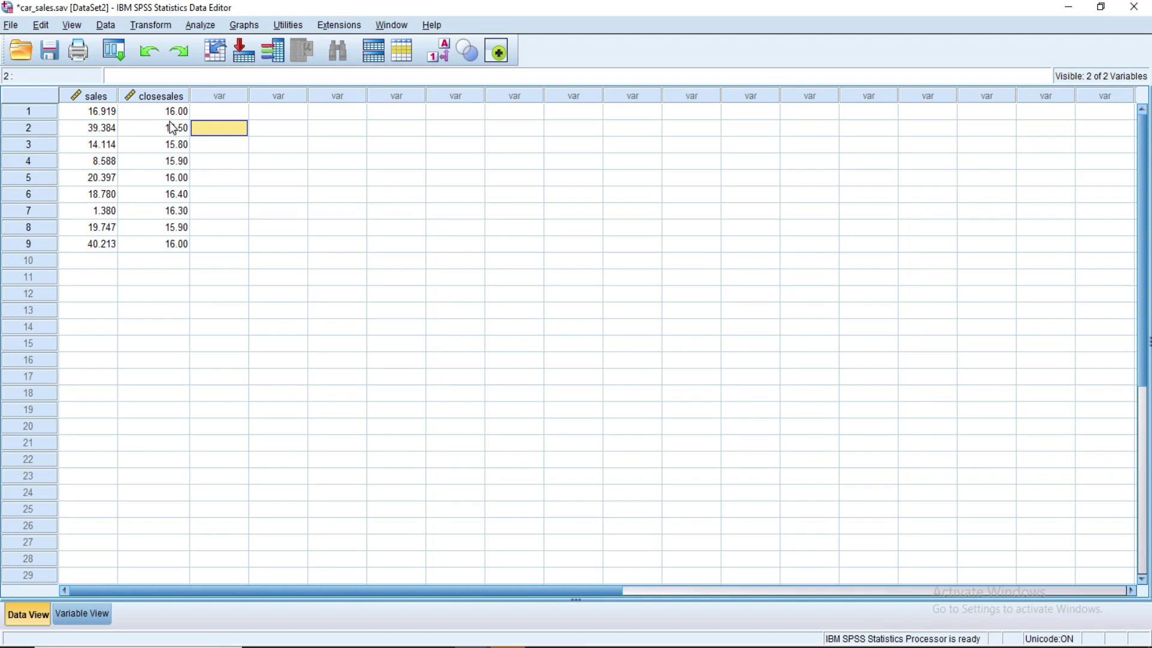
pyautogui.click(93, 96)
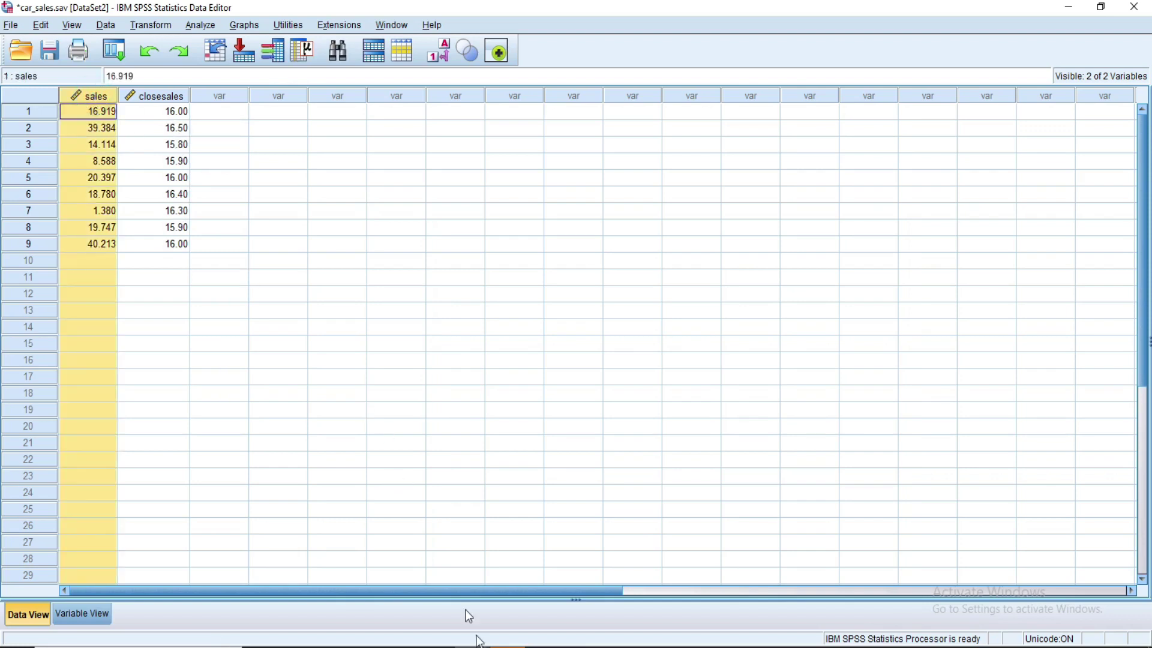
pyautogui.moveTo(480, 642)
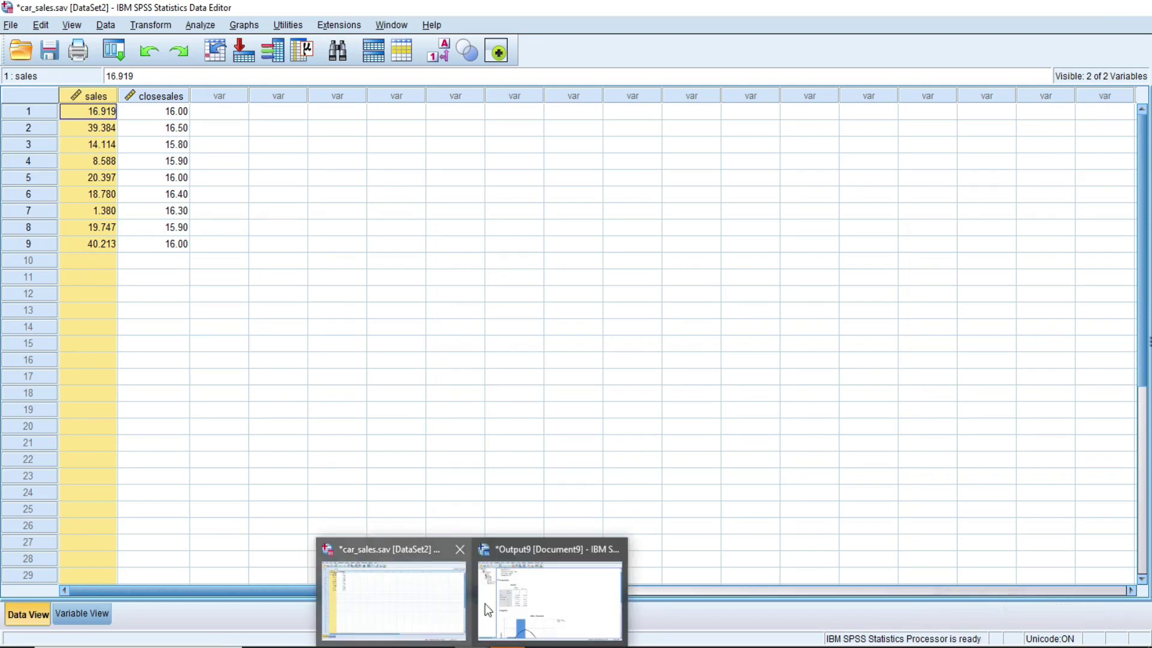
pyautogui.click(496, 602)
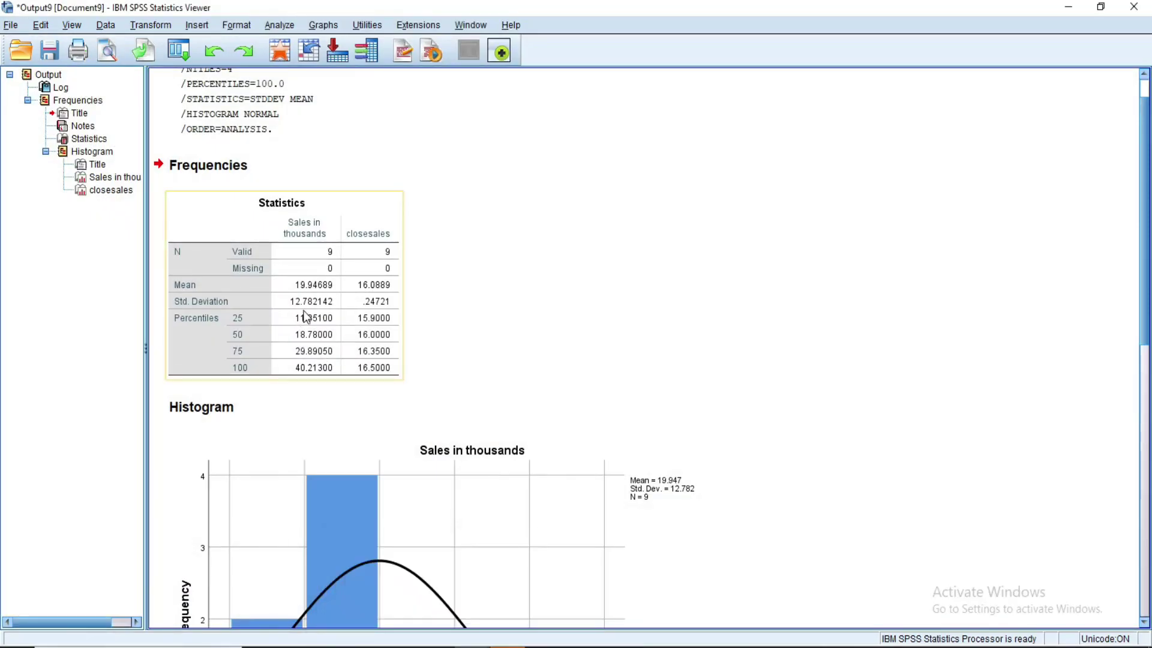
pyautogui.moveTo(480, 642)
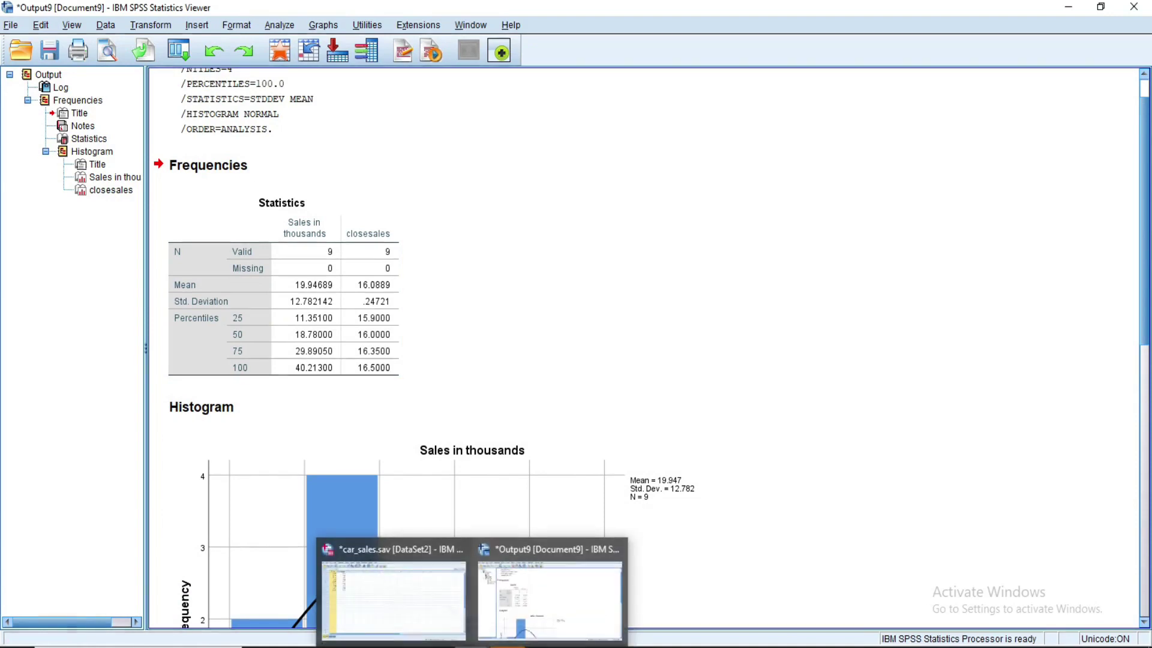
pyautogui.click(412, 607)
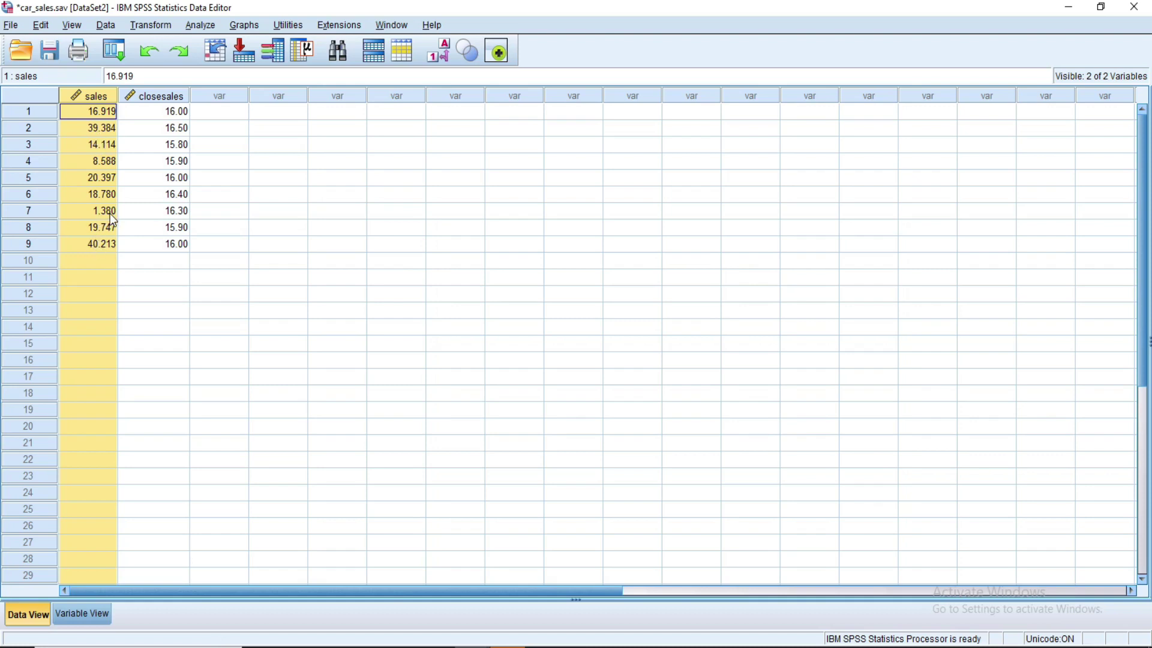
pyautogui.click(175, 98)
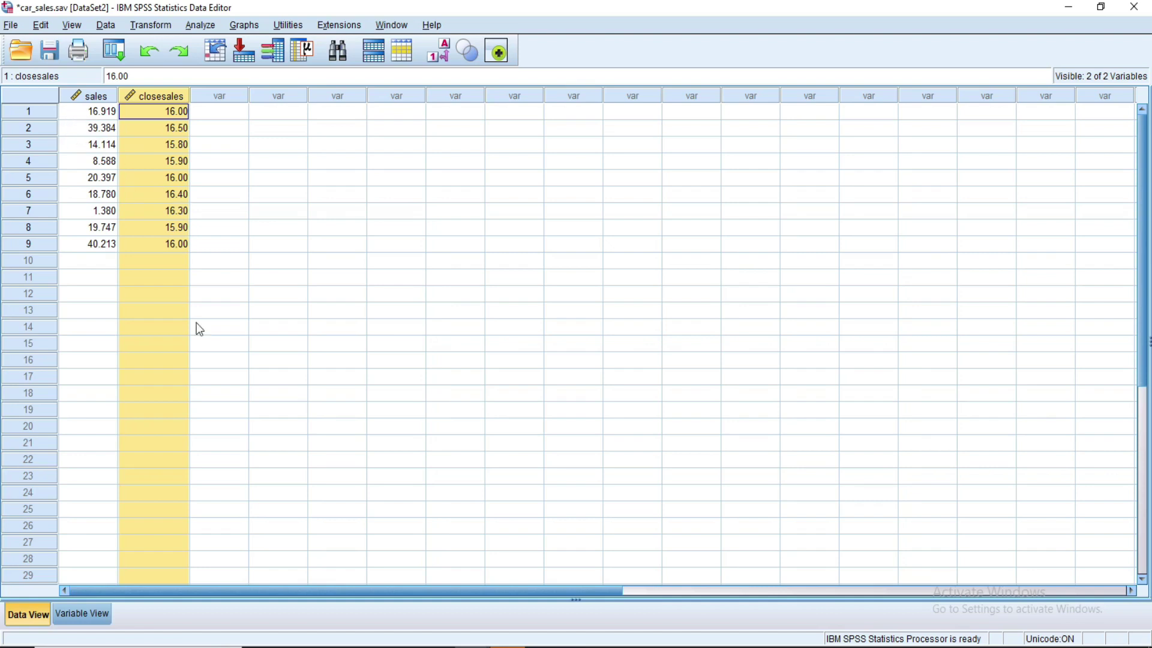
pyautogui.click(468, 646)
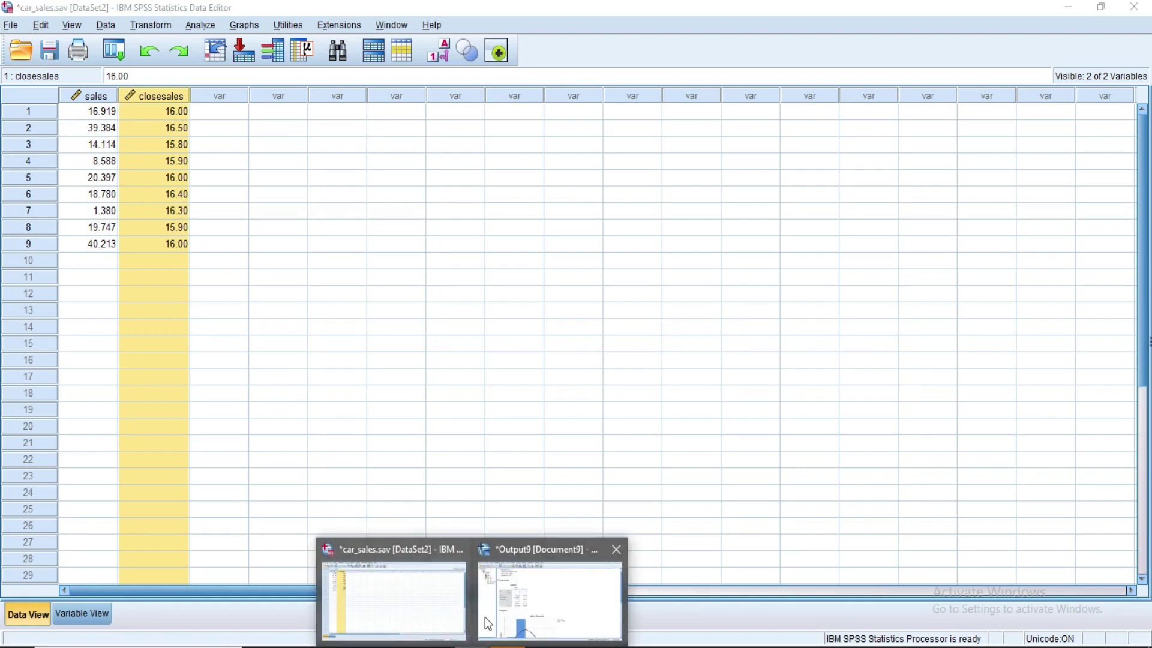
pyautogui.click(485, 617)
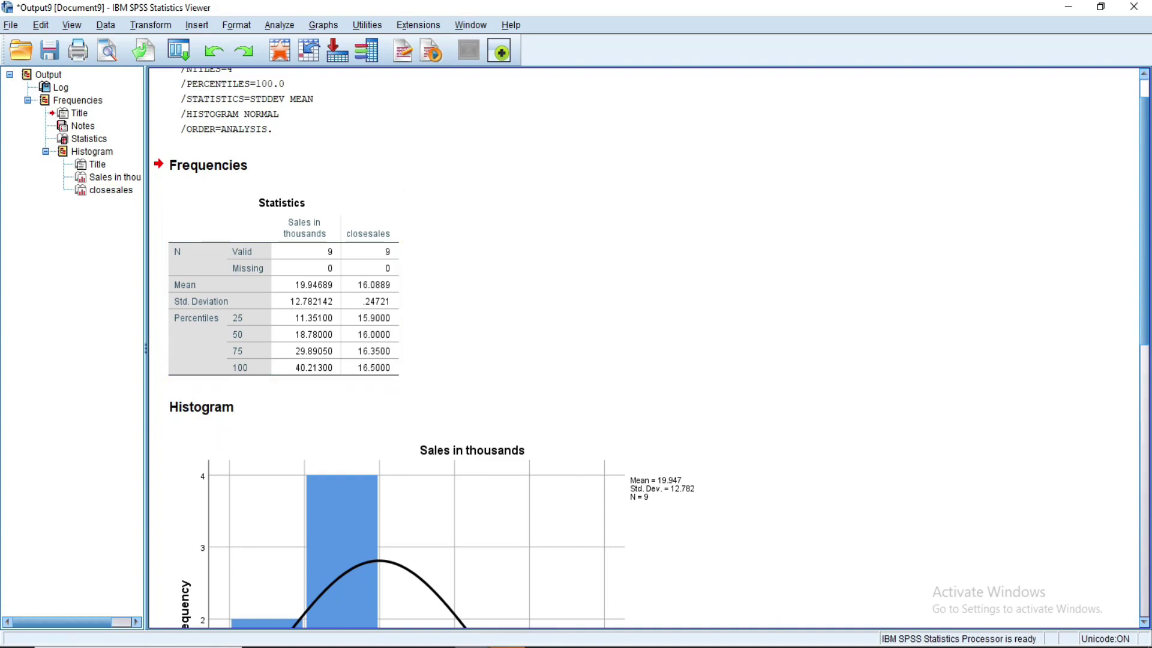
# Step: Examine the individual closesales values in rows 1, 3, 4 and 5 of the car_sales data against the output's percentiles
pyautogui.moveTo(507, 646)
pyautogui.click(393, 597)
pyautogui.click(234, 261)
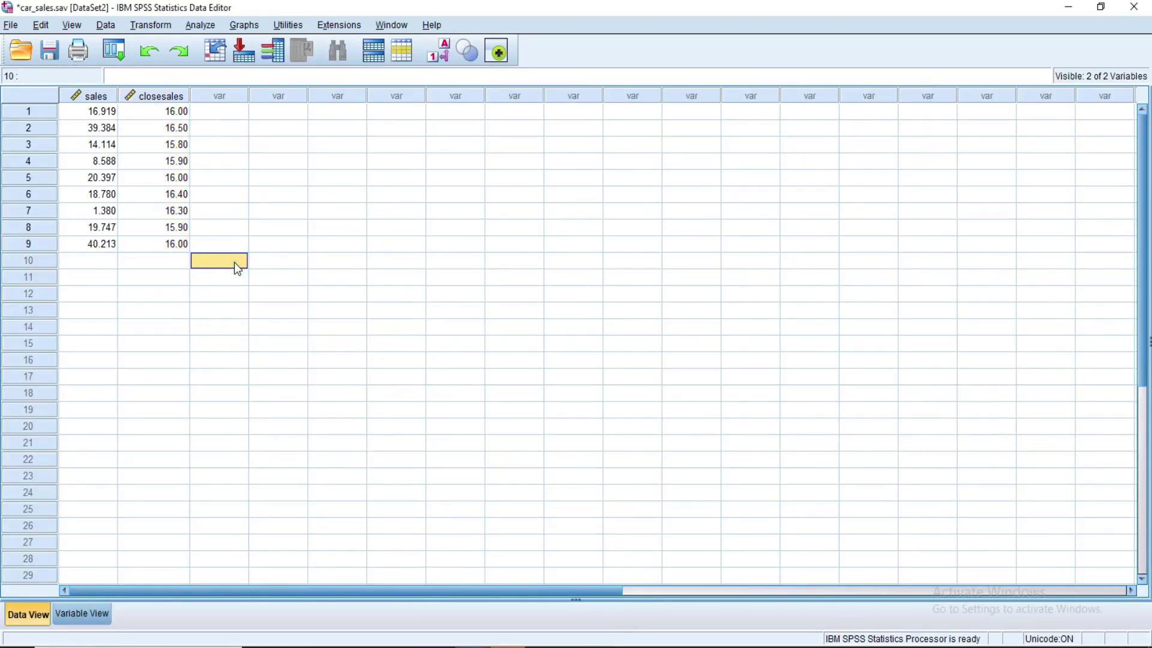
pyautogui.click(178, 114)
pyautogui.click(178, 146)
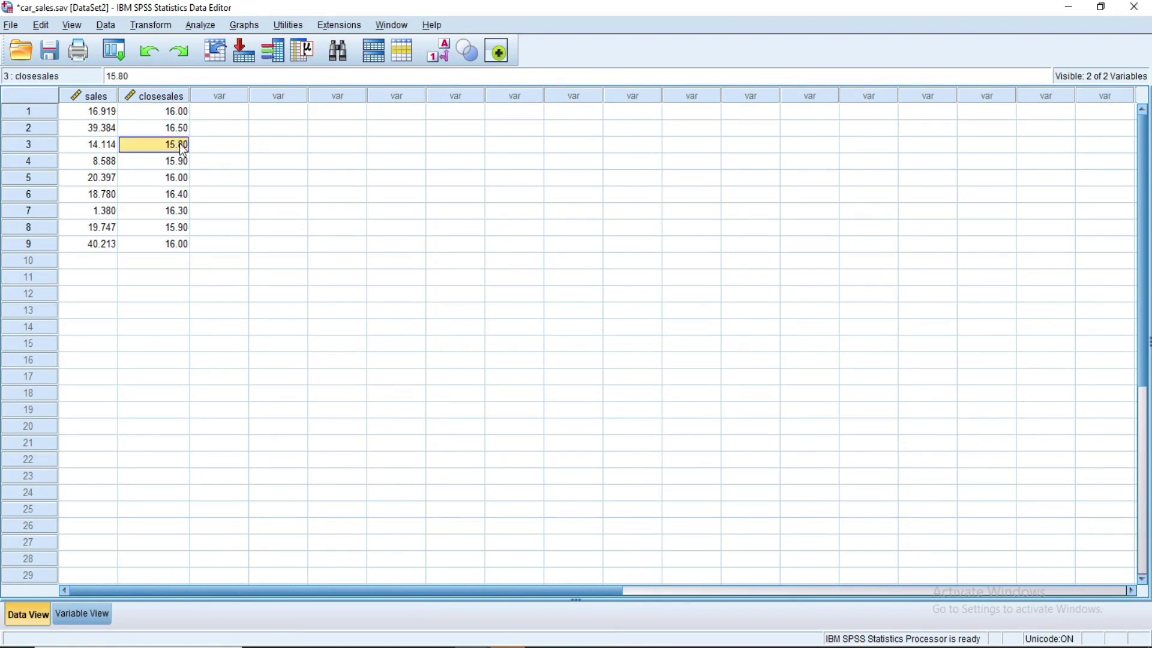
pyautogui.click(178, 162)
pyautogui.click(177, 180)
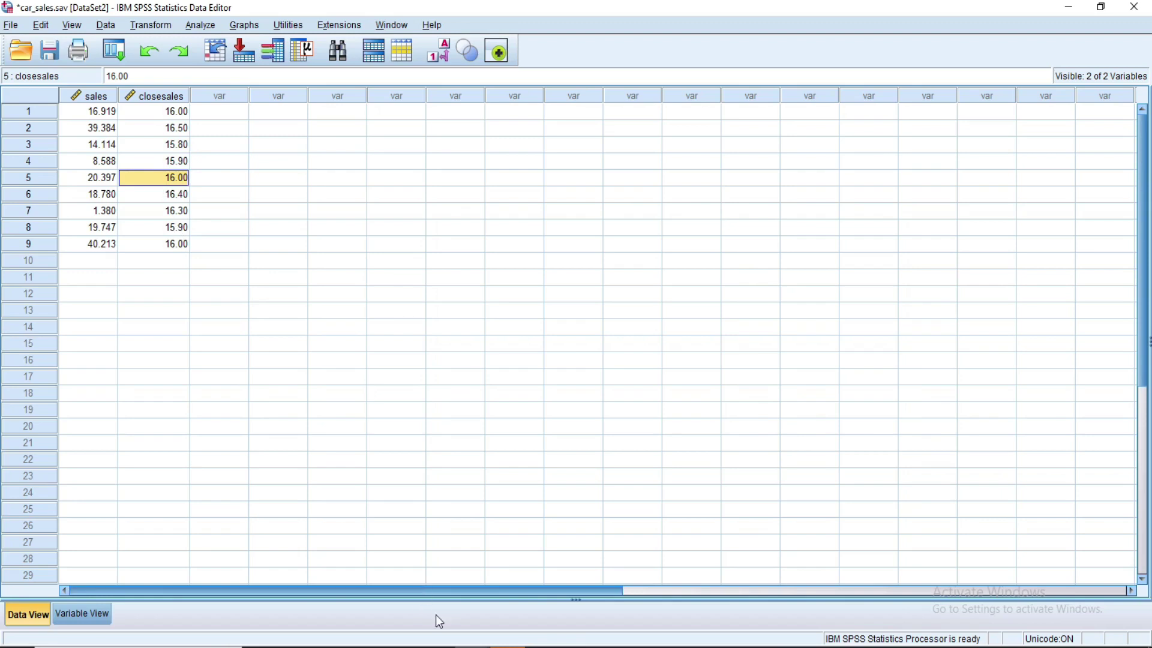
# Step: Review the closesales percentiles in the Statistics output table and compare them with the closesales value of case 2 in the data
pyautogui.click(509, 646)
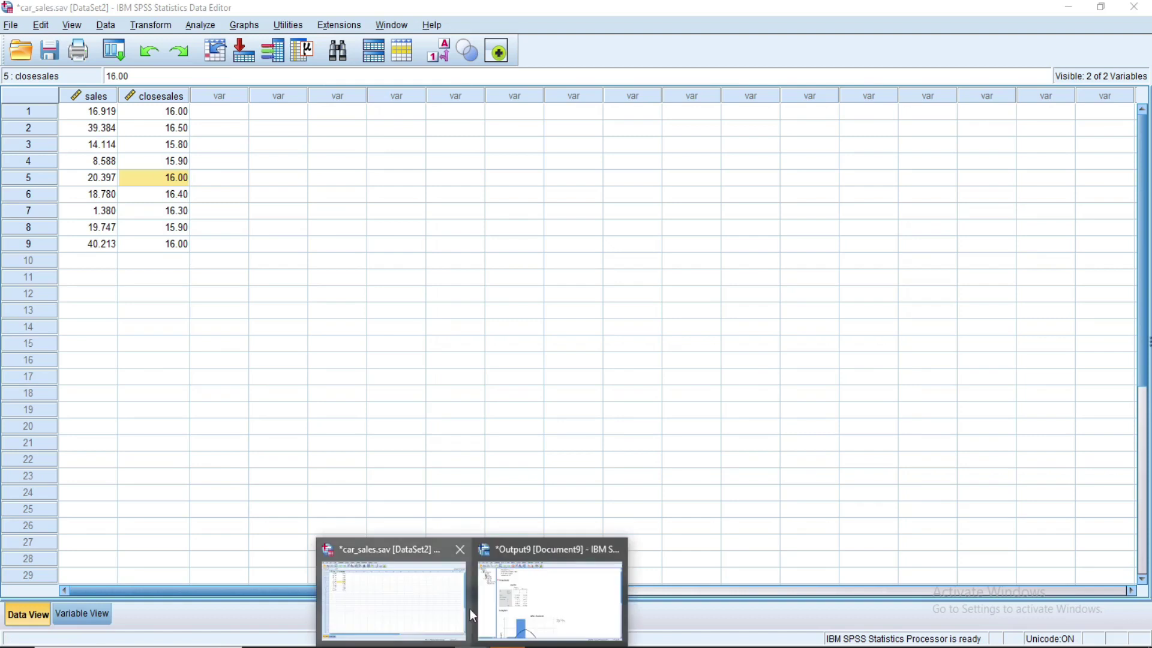
pyautogui.click(504, 600)
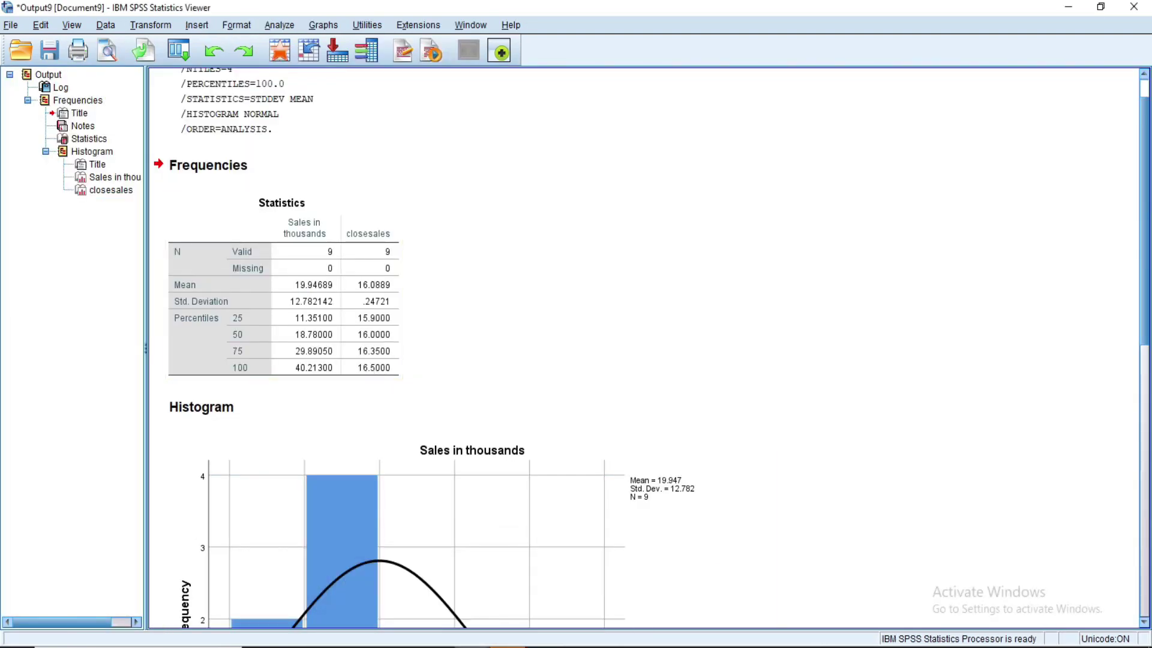
pyautogui.click(509, 646)
pyautogui.click(408, 582)
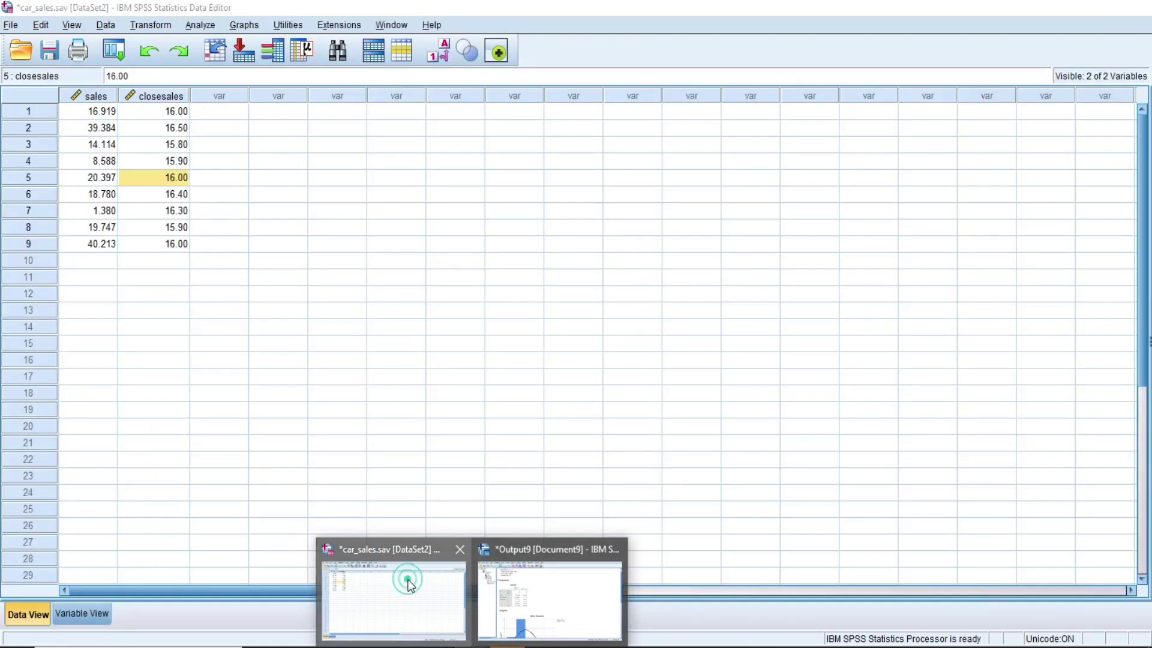
pyautogui.click(174, 128)
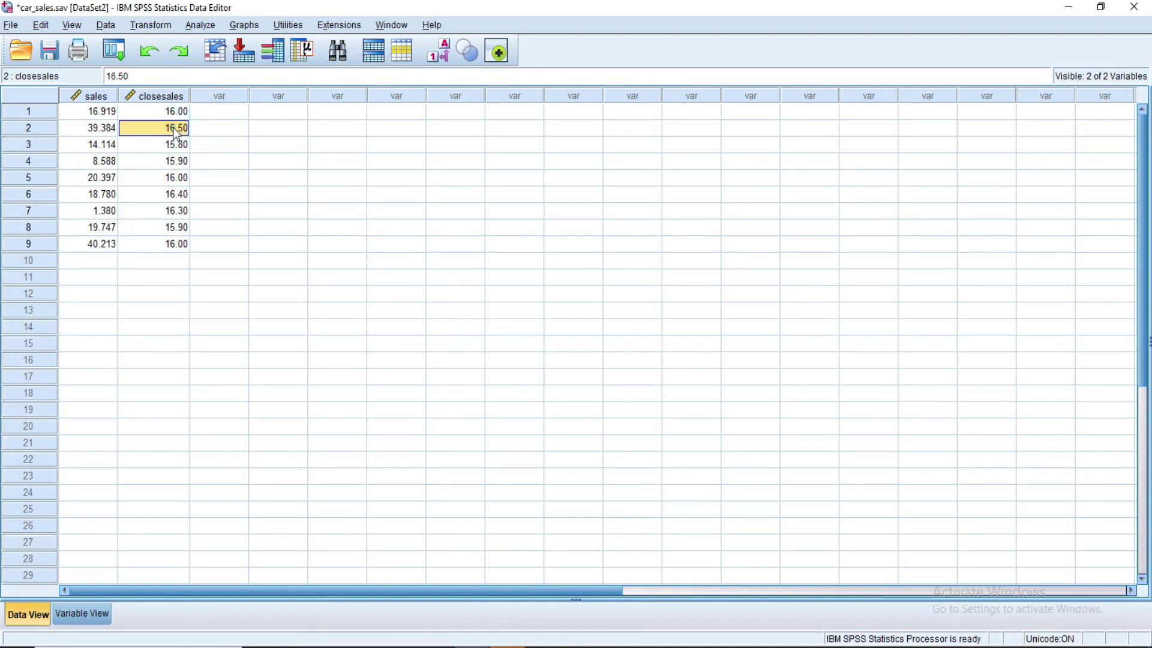